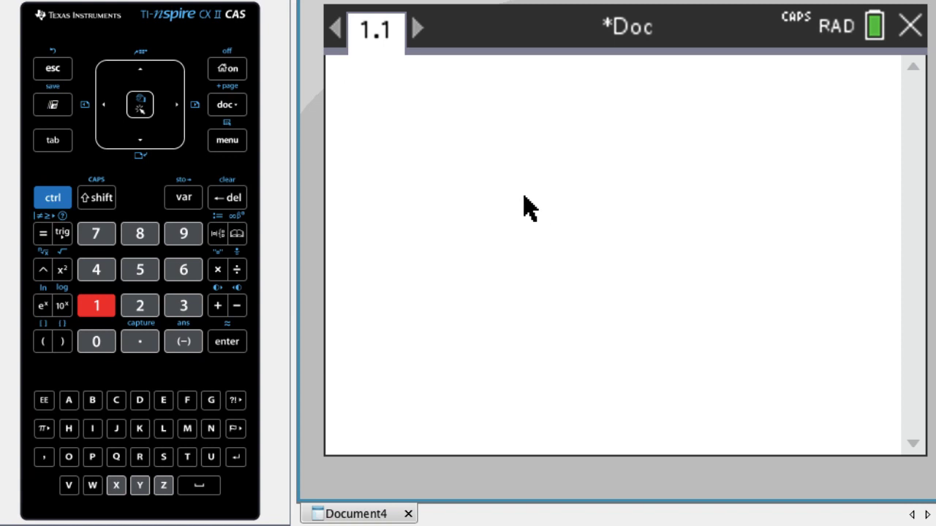
Insert solve() from the Algebra menu, enter 3x+5=2,x, and evaluate it to get x=-1.
click(222, 144)
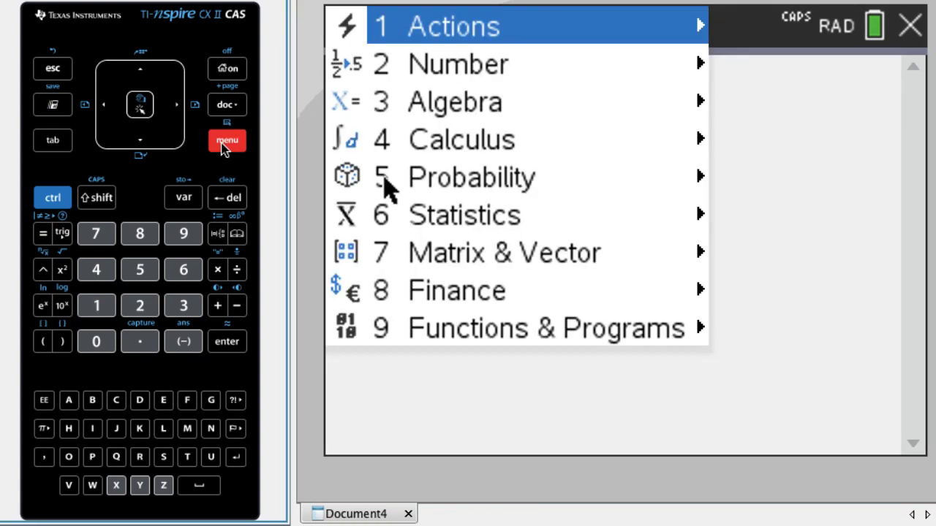
key(3)
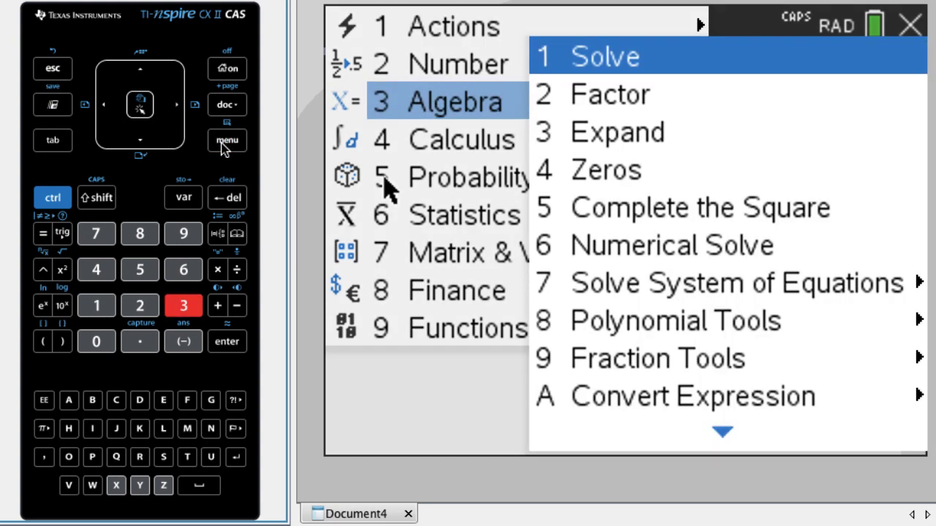
key(Down)
key(Down)
key(Down)
key(Down)
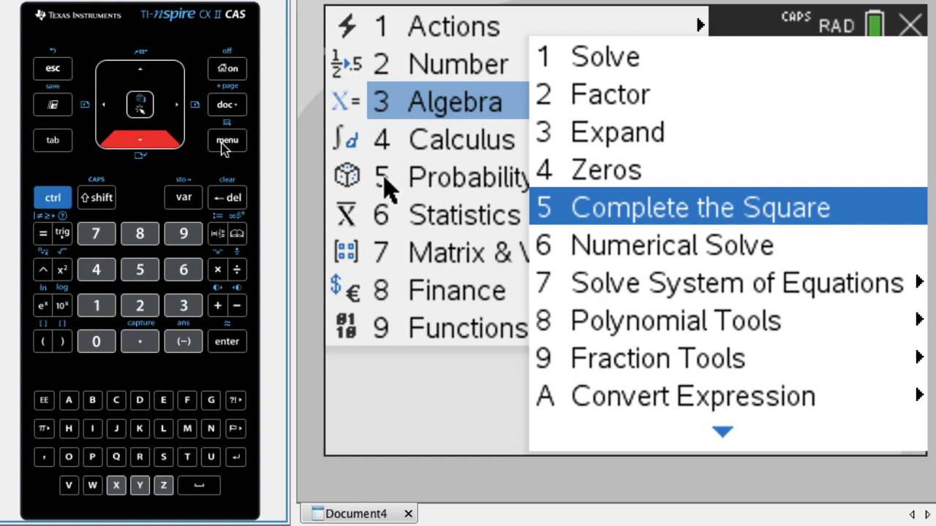
key(Up)
key(Up)
key(Up)
key(Up)
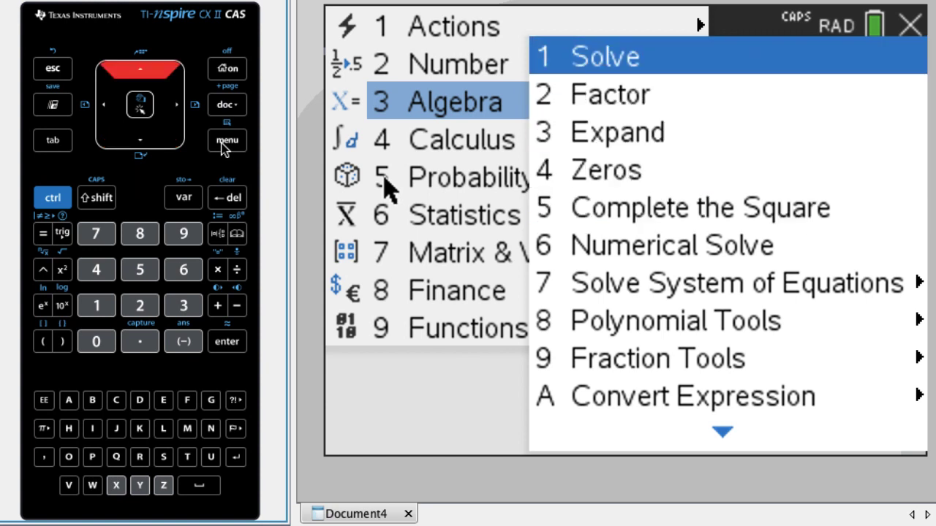
key(Return)
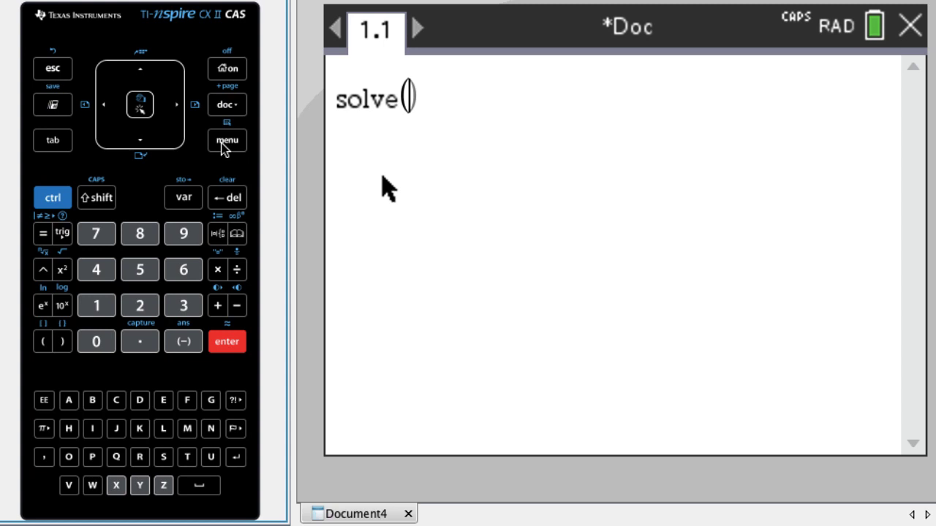
text(3x+5=2)
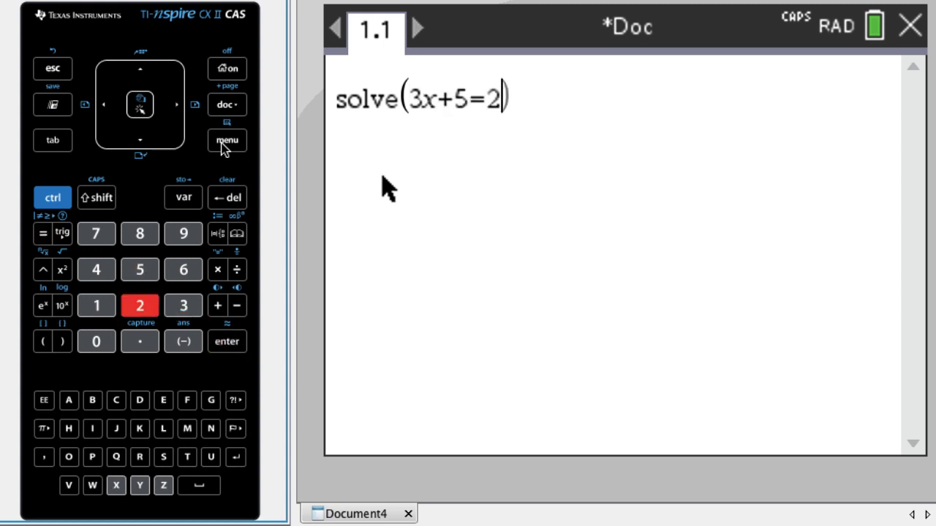
text(,x)
key(Return)
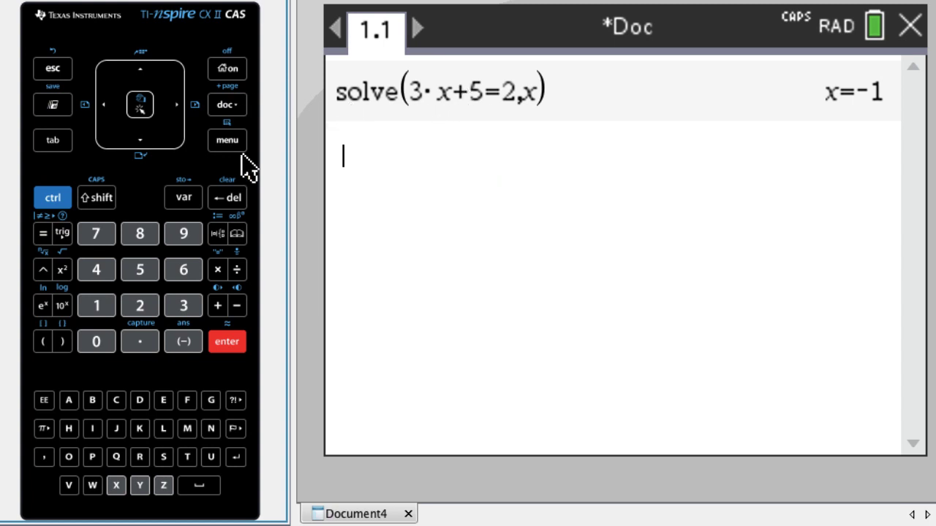
Change CAS Mode to Off in Document Settings and apply it to the document.
click(229, 106)
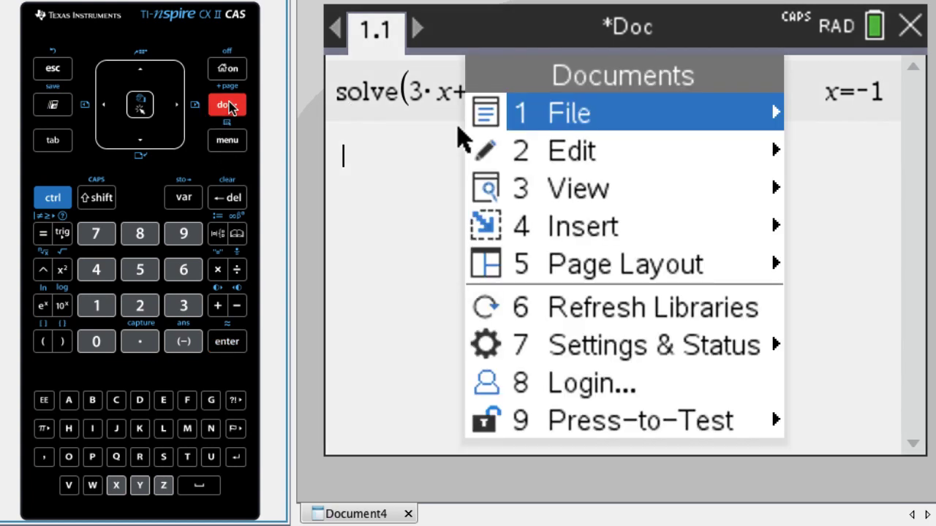
key(7)
key(Down)
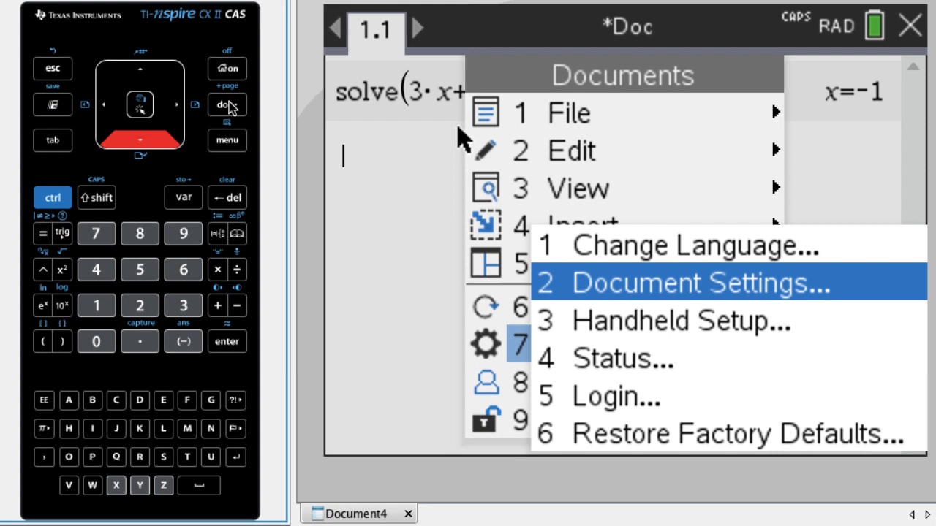
key(Return)
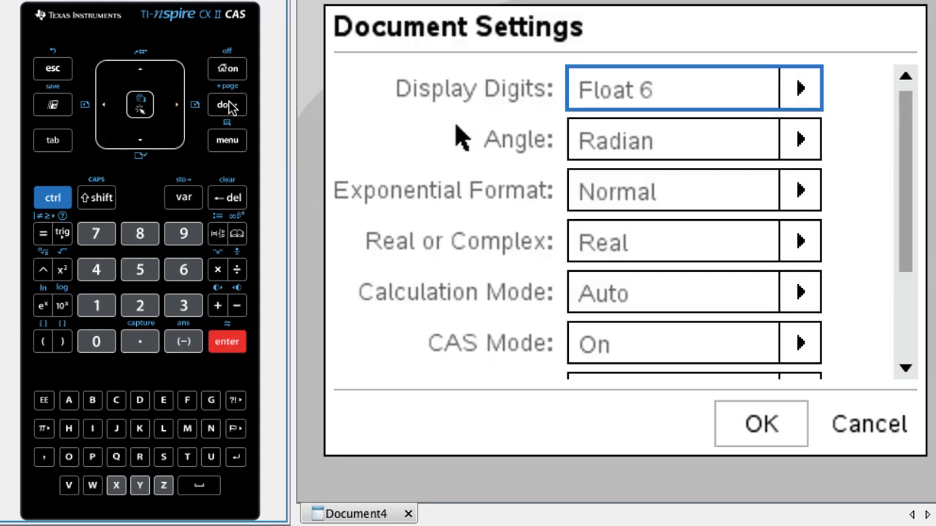
key(Tab)
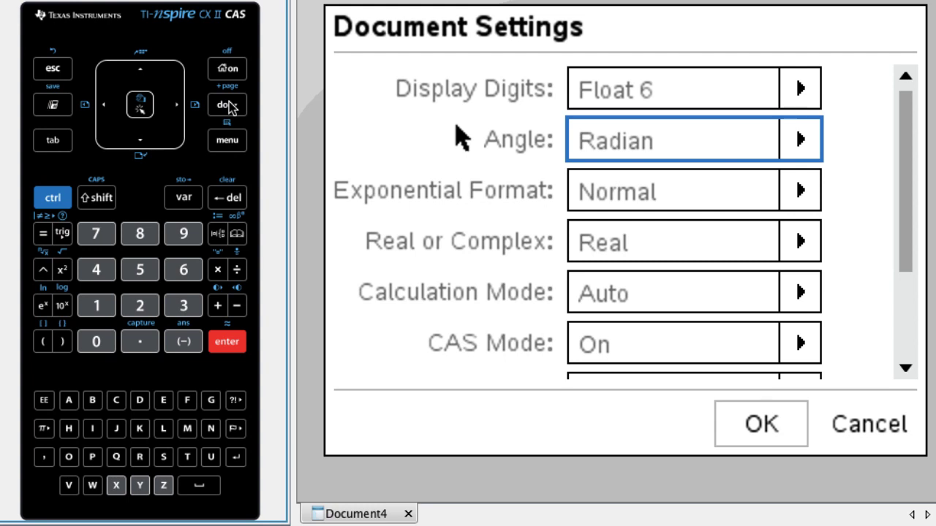
key(Tab)
key(Tab)
key(Tab)
key(Tab)
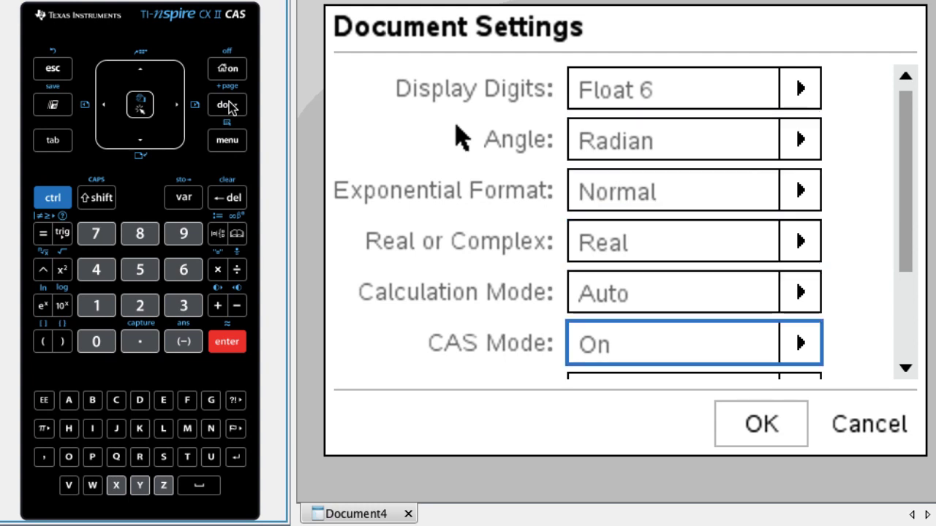
key(Right)
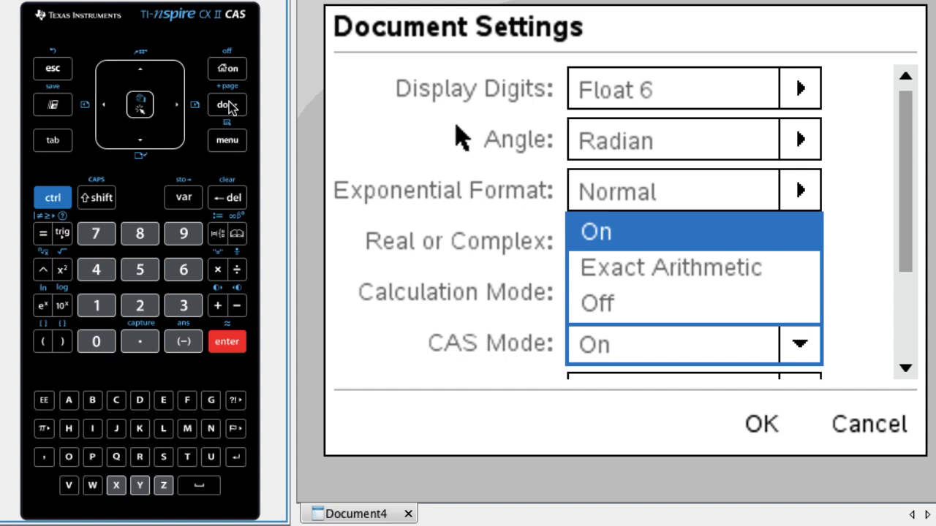
key(Down)
key(Down)
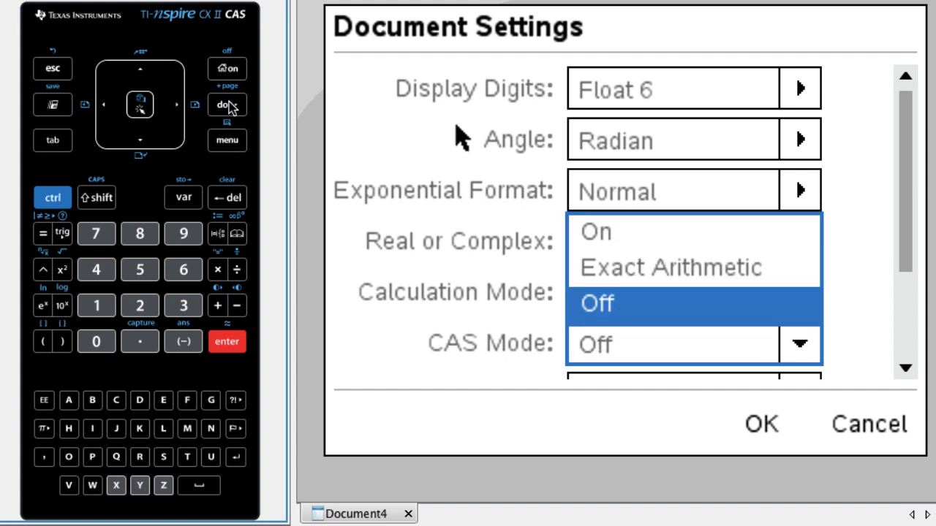
key(Return)
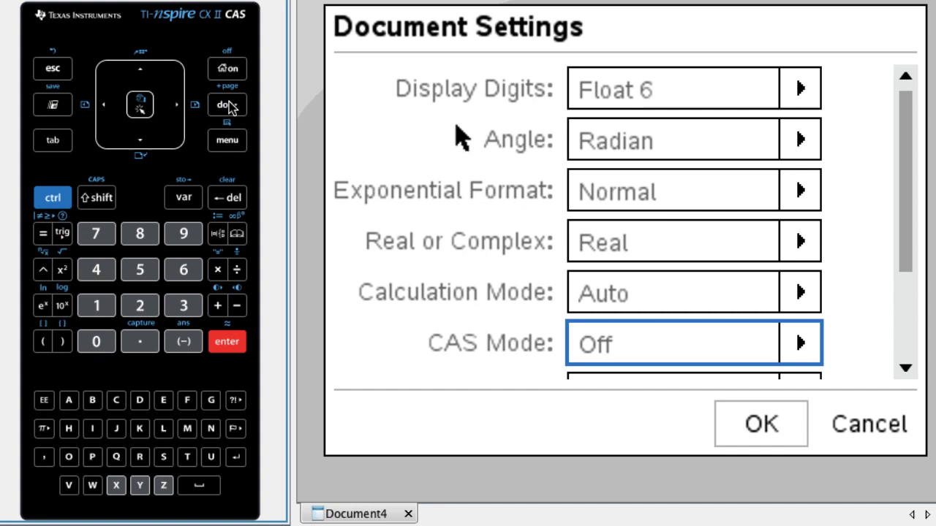
key(Return)
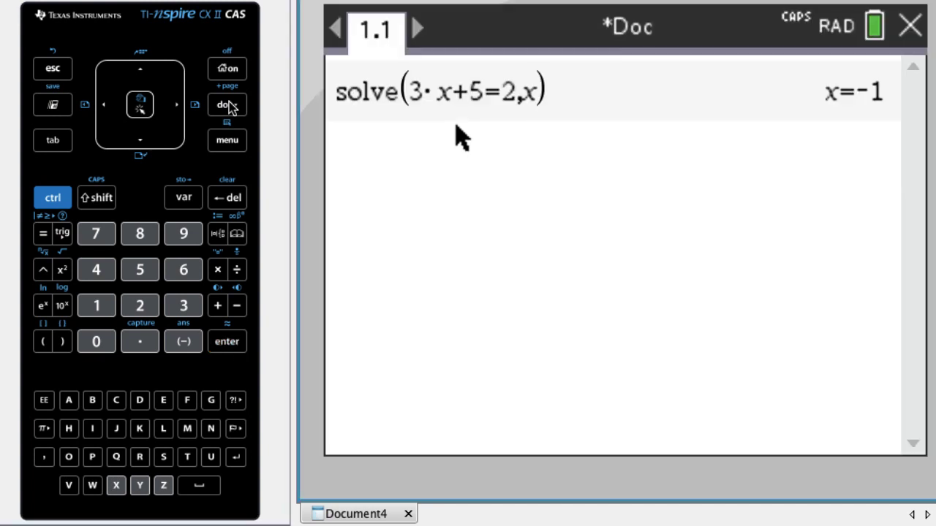
Recall solve(3·x+5=2,x) from history, run it, and dismiss the CAS-restricted error.
key(Up)
key(Up)
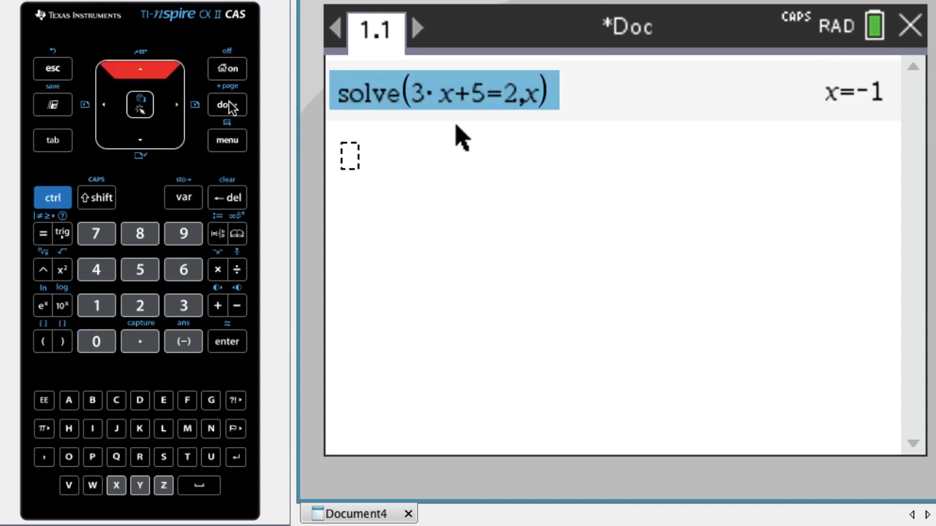
key(Return)
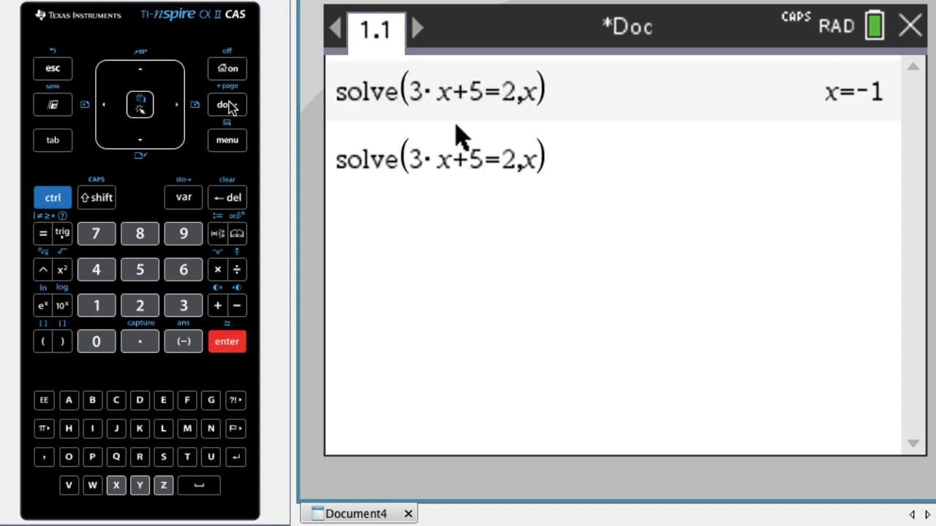
key(Return)
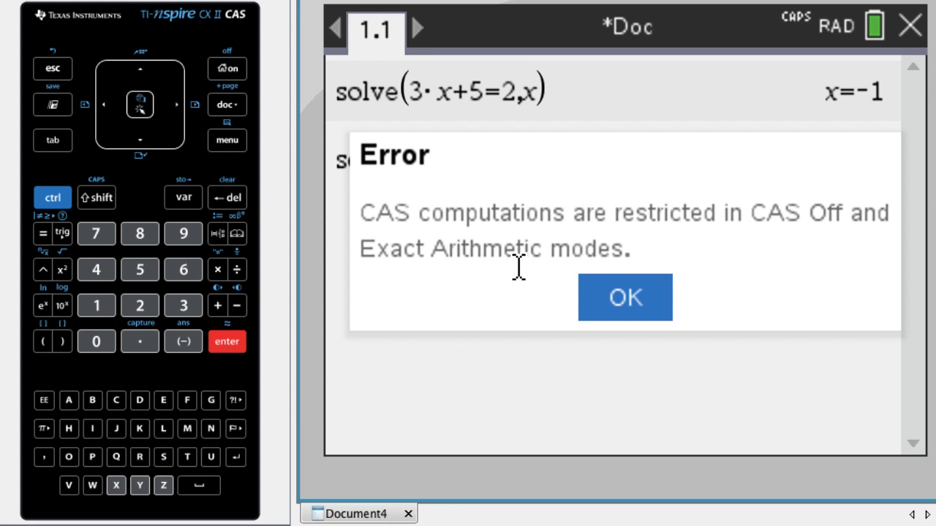
click(622, 296)
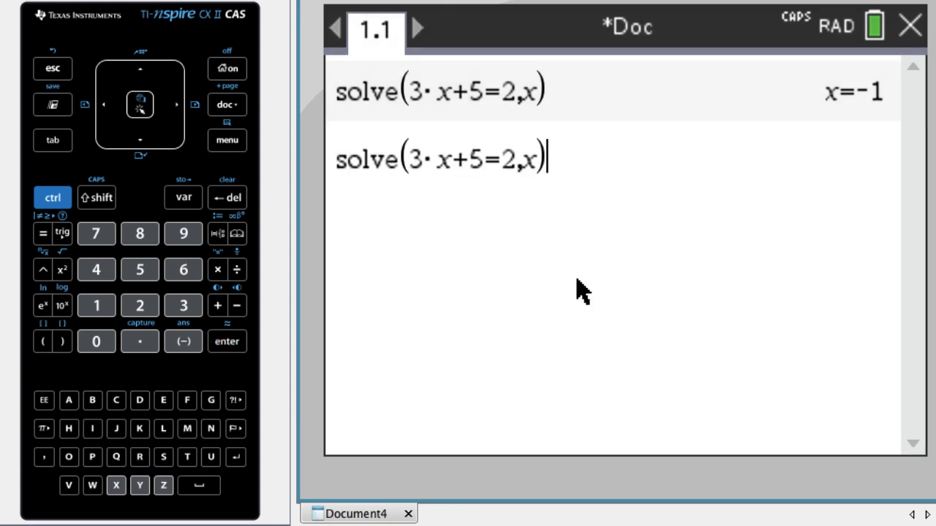
click(229, 143)
key(3)
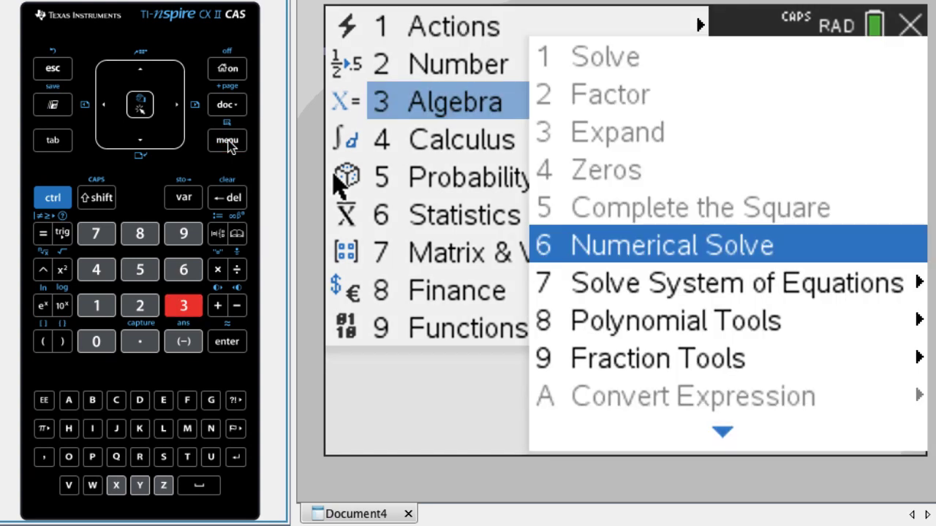
key(Down)
key(Down)
key(Down)
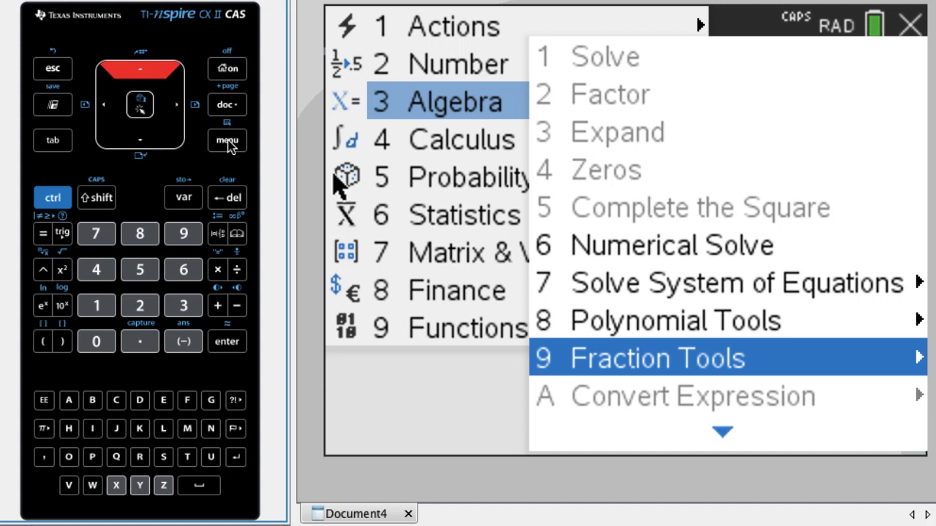
key(Up)
key(Up)
key(Up)
key(Left)
key(Down)
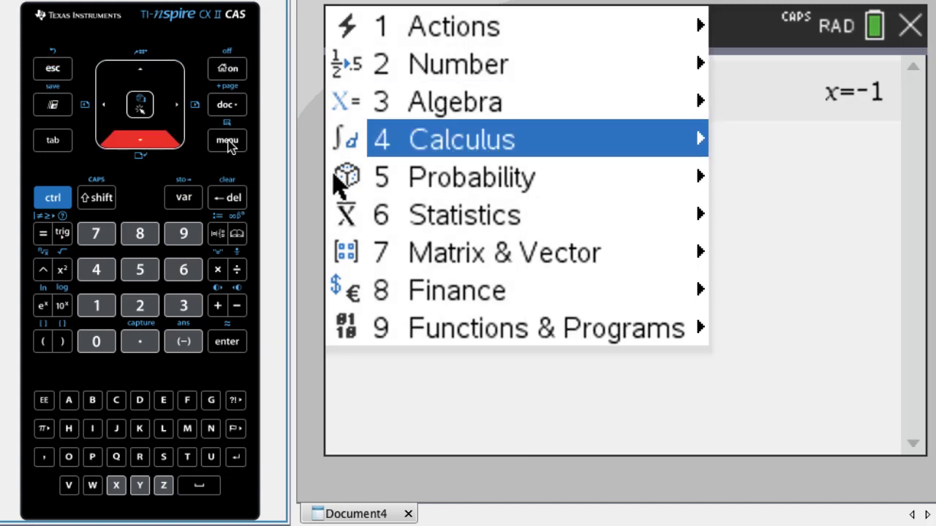
key(Right)
key(Down)
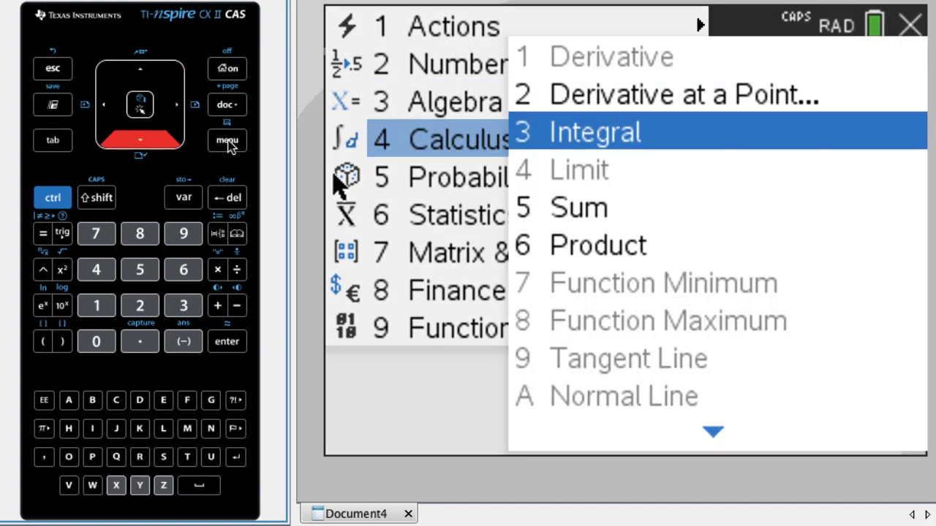
key(Up)
key(Down)
key(Escape)
key(Escape)
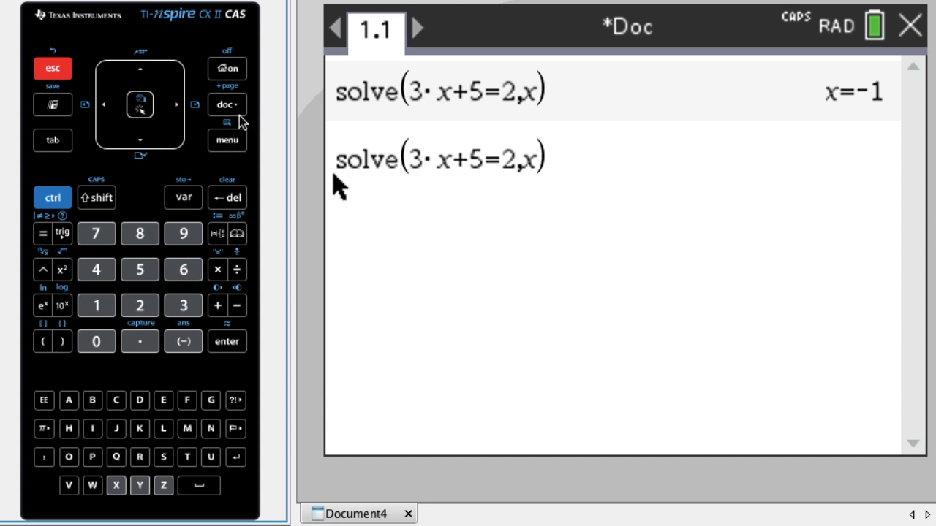
Set CAS Mode back to On in Document Settings so the repeated solve returns x=-1.
click(227, 106)
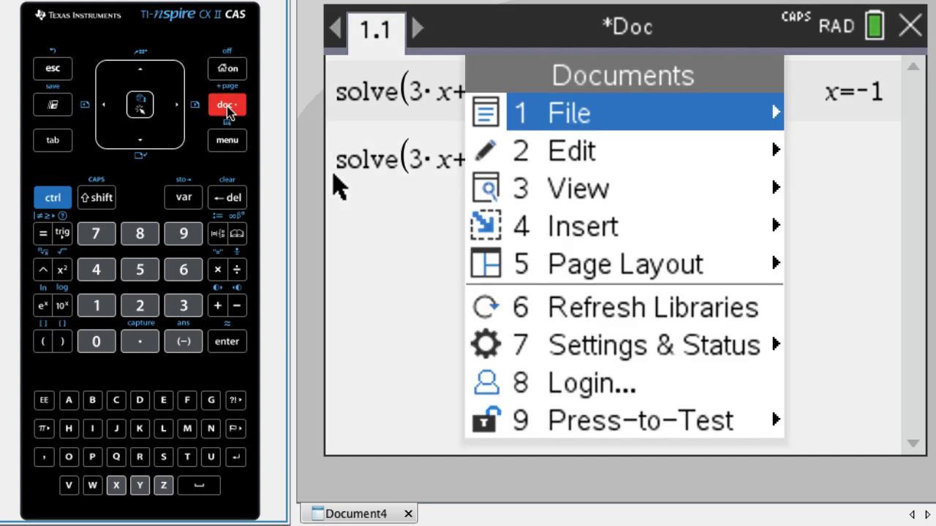
key(7)
key(2)
key(Tab)
key(Tab)
key(Tab)
key(Tab)
key(Tab)
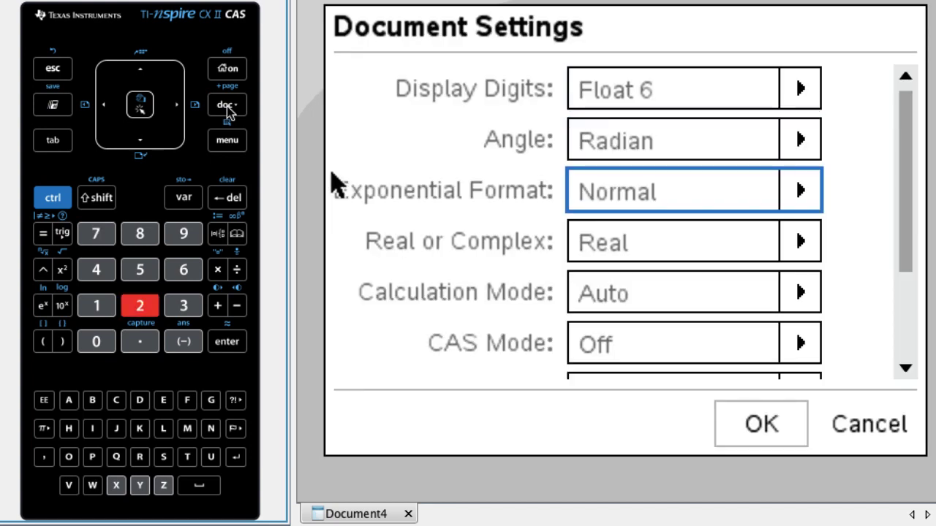
key(Right)
key(Up)
key(Up)
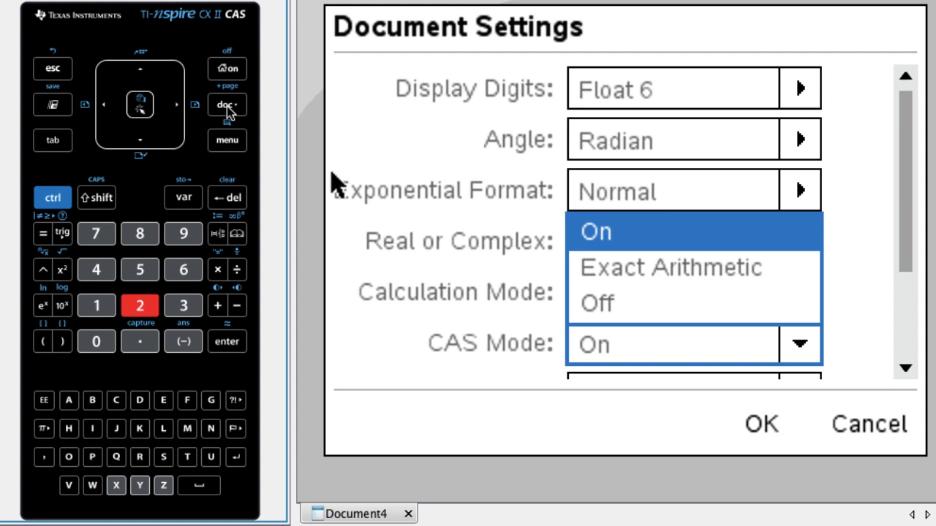
key(Return)
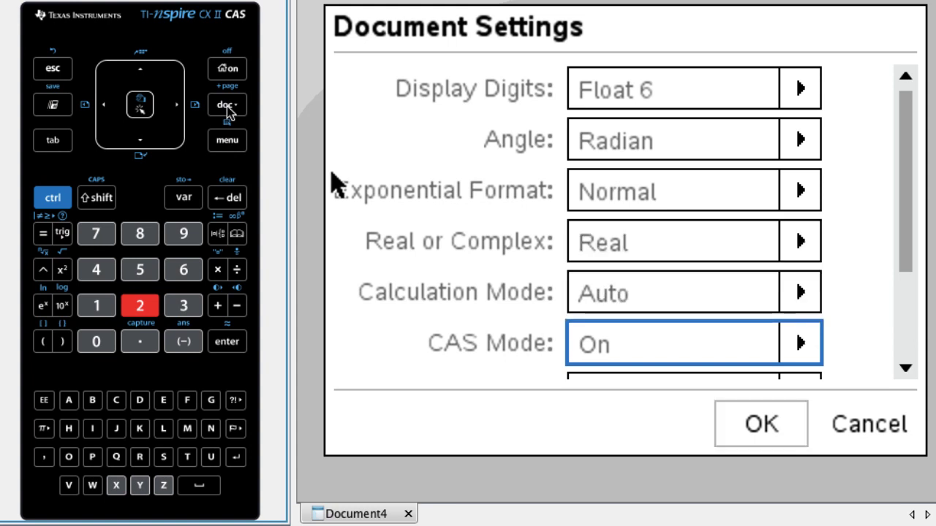
key(Return)
key(Return)
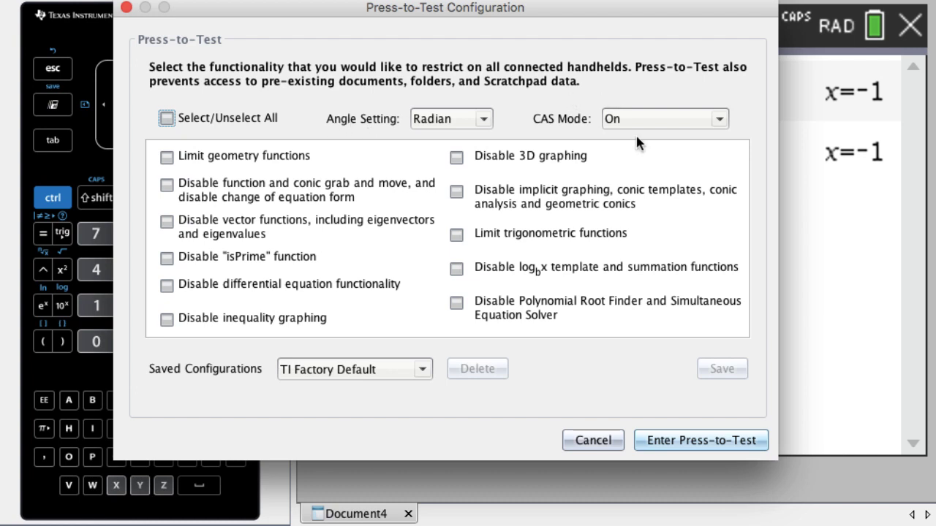
click(720, 122)
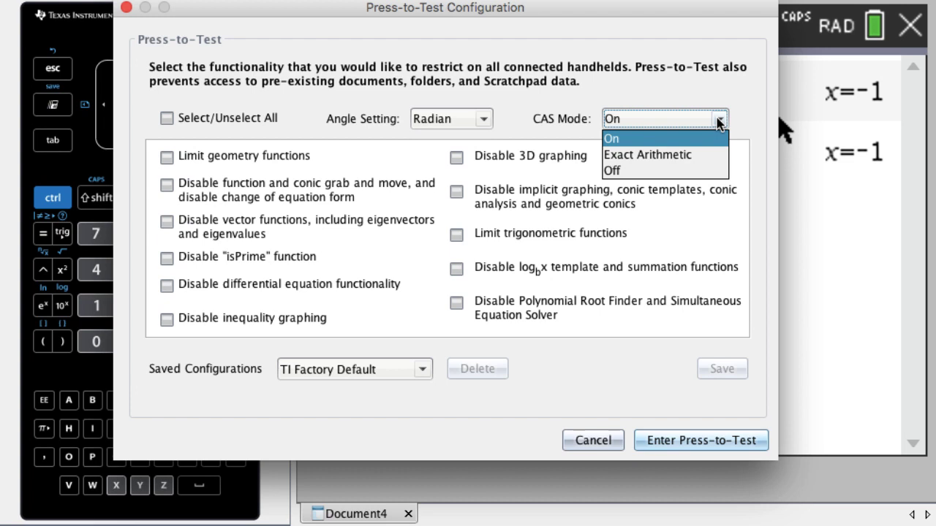
key(Down)
key(Down)
key(Up)
key(Up)
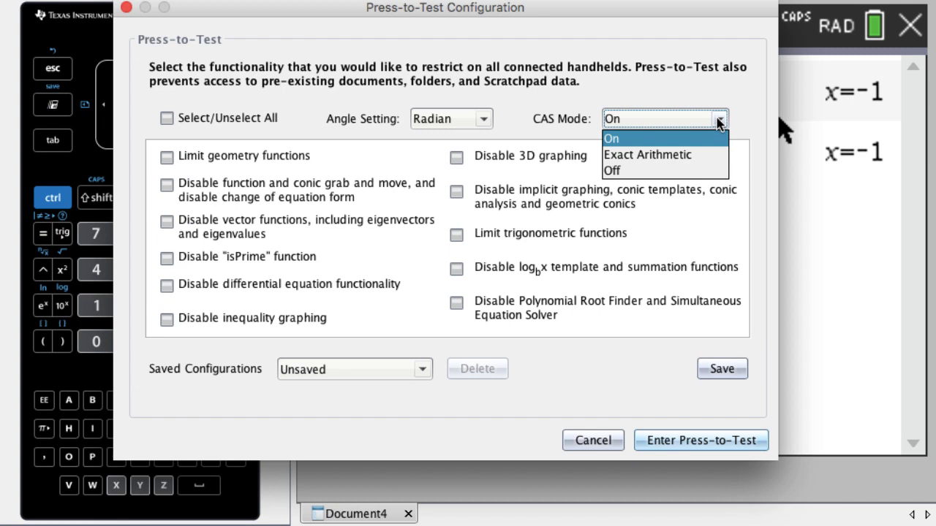
key(Escape)
key(Escape)
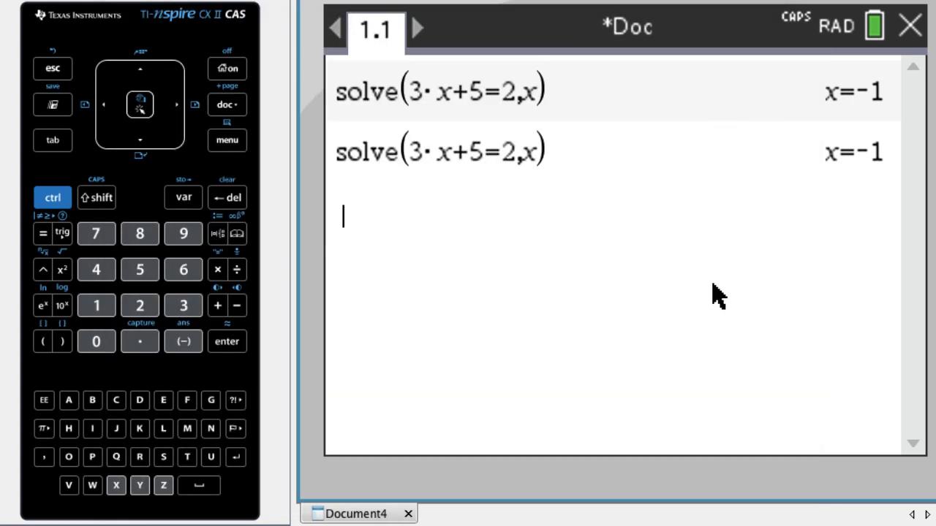